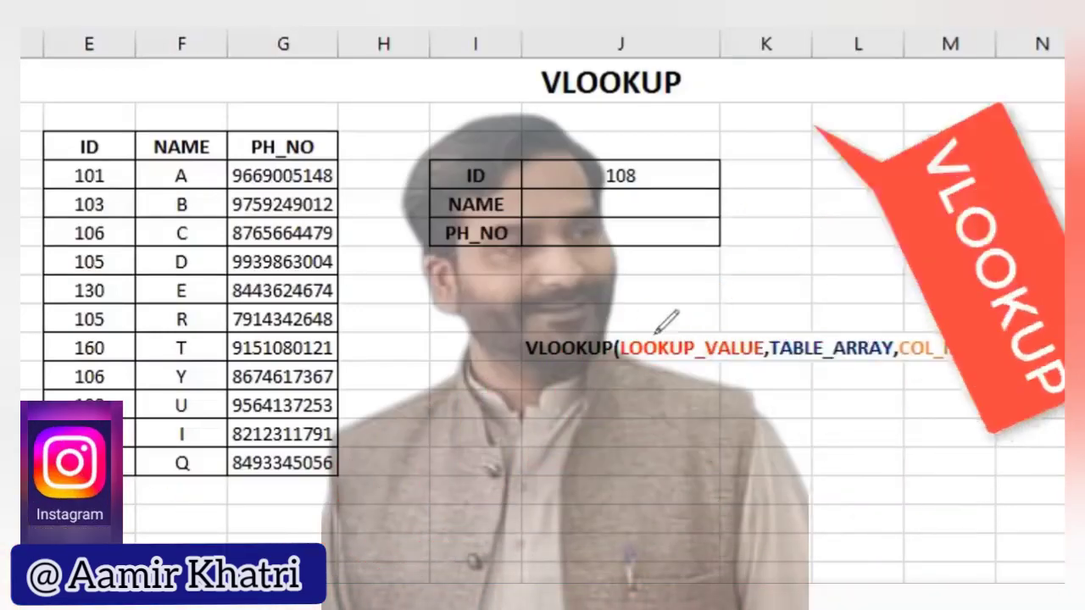
- Draw ink arrows from LOOKUP_VALUE to 108, from the ID box to PH_NO, and down the ID column
mouse_move(668, 310)
left_mouse_down()
mouse_move(617, 337)
mouse_move(728, 379)
mouse_move(707, 310)
mouse_move(789, 247)
left_mouse_up()
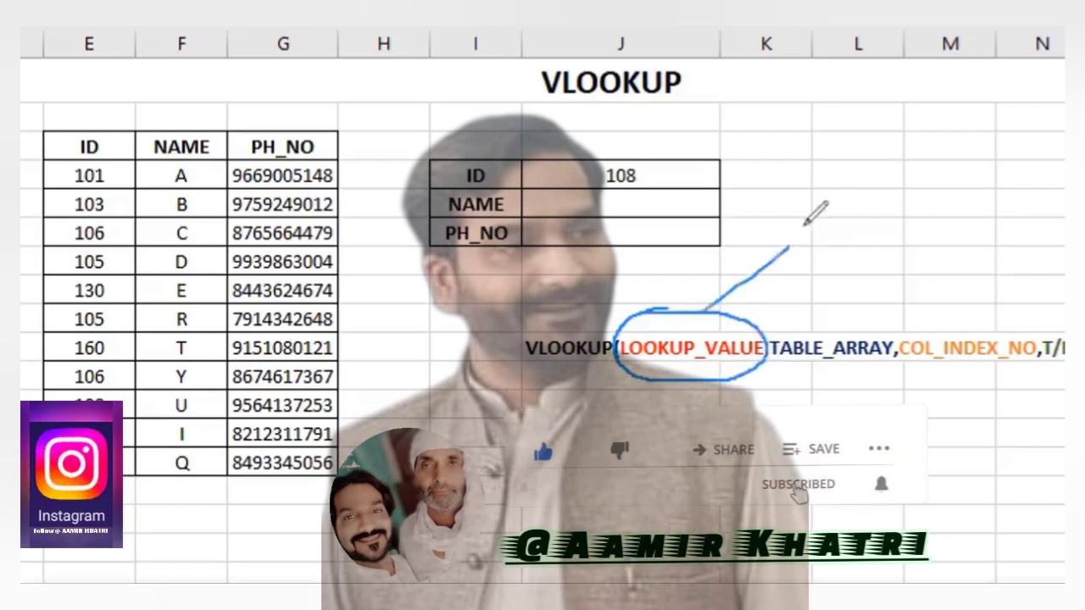
mouse_move(701, 142)
left_mouse_down()
mouse_move(651, 167)
mouse_move(668, 146)
left_mouse_up()
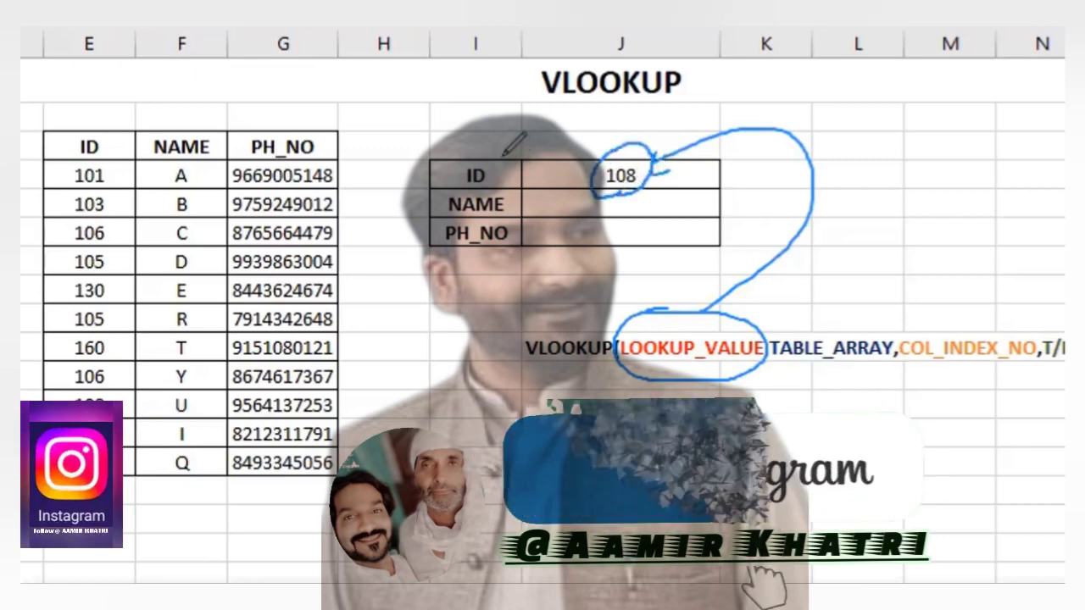
mouse_move(503, 155)
left_mouse_down()
mouse_move(431, 92)
mouse_move(257, 136)
left_mouse_up()
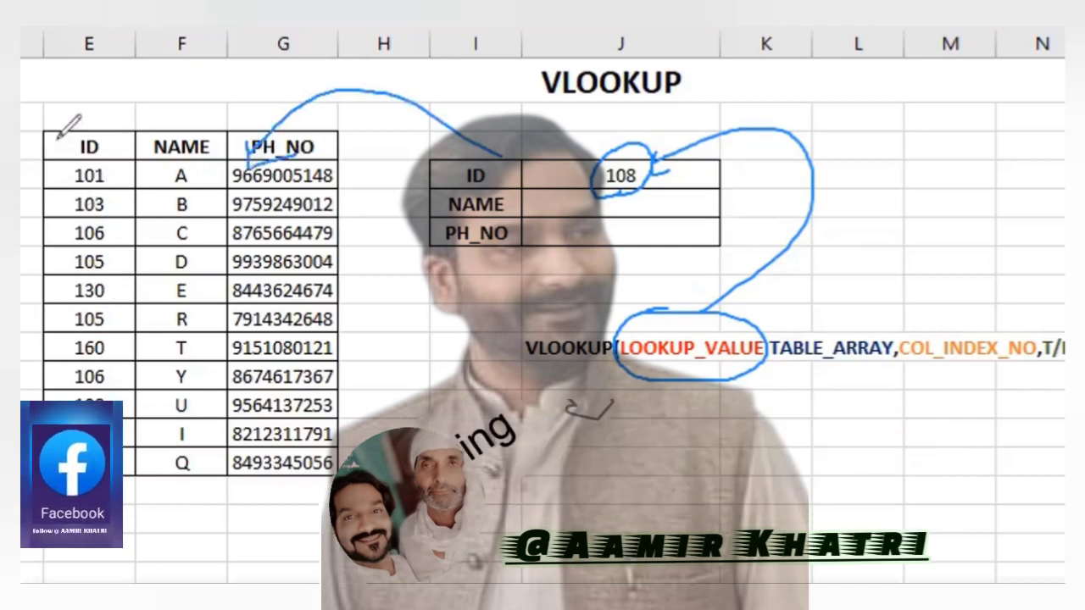
mouse_move(56, 140)
left_mouse_down()
mouse_move(53, 373)
mouse_move(133, 322)
mouse_move(157, 115)
mouse_move(68, 114)
left_mouse_up()
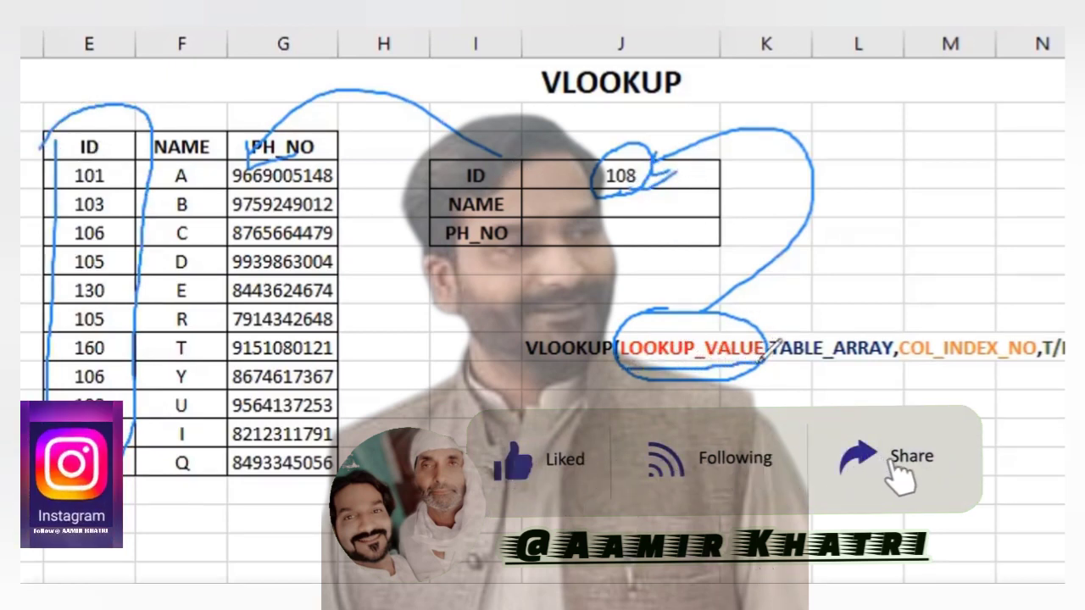
- Underline TABLE_ARRAY in the syntax and outline the E:G ID/NAME/PH_NO table in ink
left_click_drag(787, 366, 892, 355)
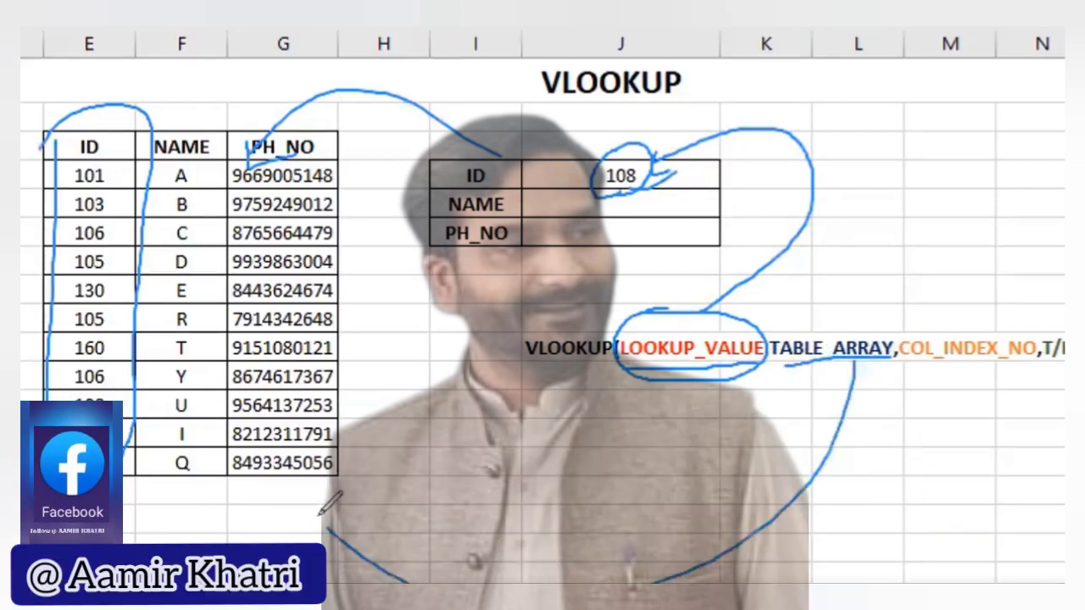
left_click_drag(717, 551, 316, 479)
left_click_drag(298, 519, 316, 482)
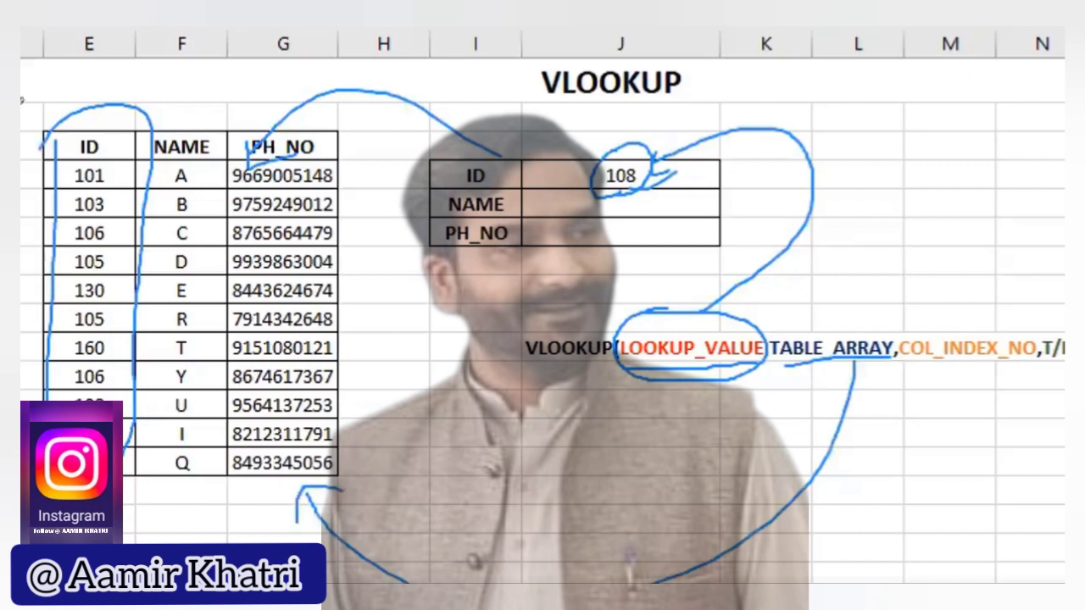
left_click_drag(33, 107, 218, 105)
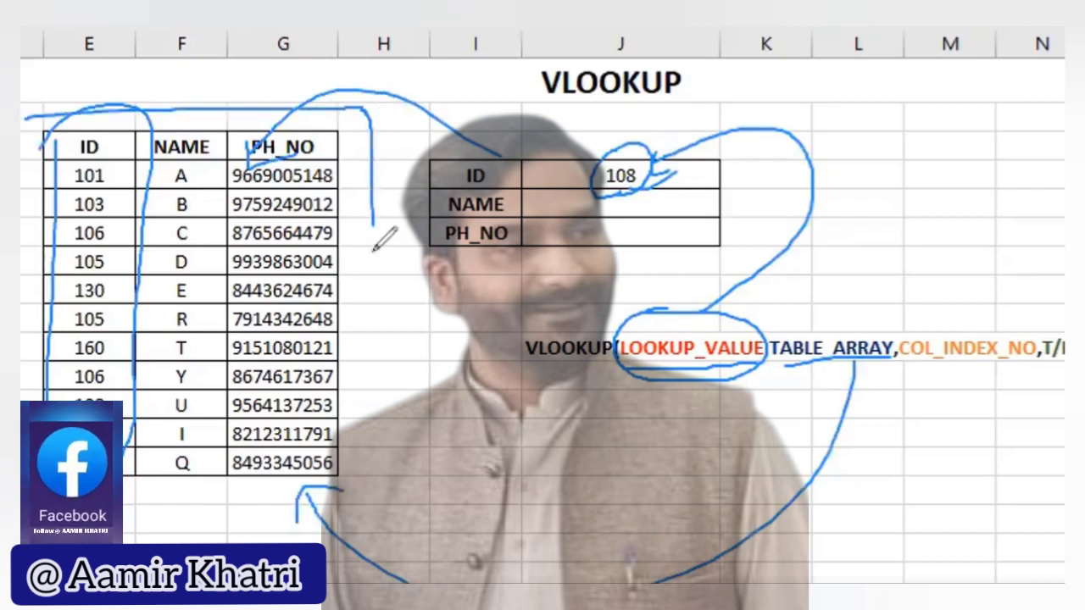
left_click_drag(373, 249, 365, 426)
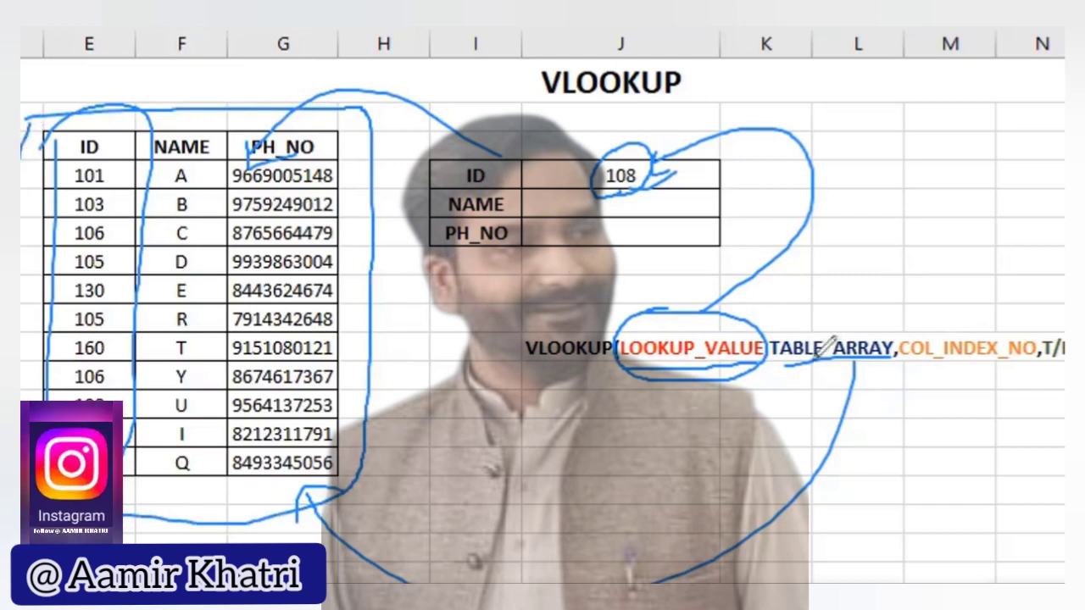
mouse_move(800, 363)
left_mouse_down()
mouse_move(897, 355)
mouse_move(972, 364)
left_mouse_up()
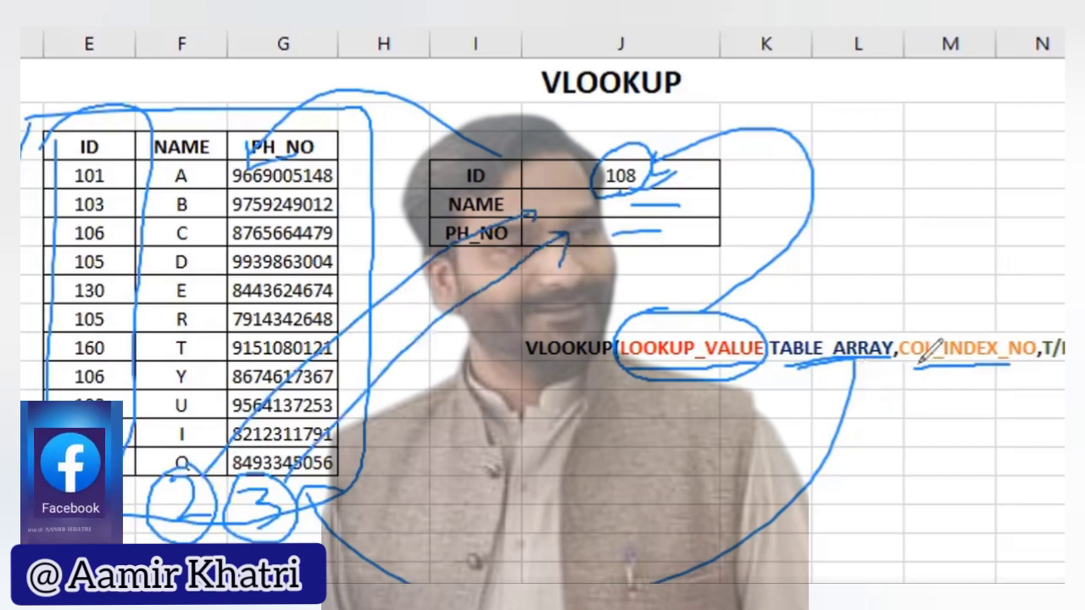
- Circle COL_INDEX_NO and the final VLOOKUP argument near column N in ink
mouse_move(893, 321)
left_mouse_down()
mouse_move(1009, 314)
mouse_move(971, 387)
mouse_move(326, 554)
left_mouse_up()
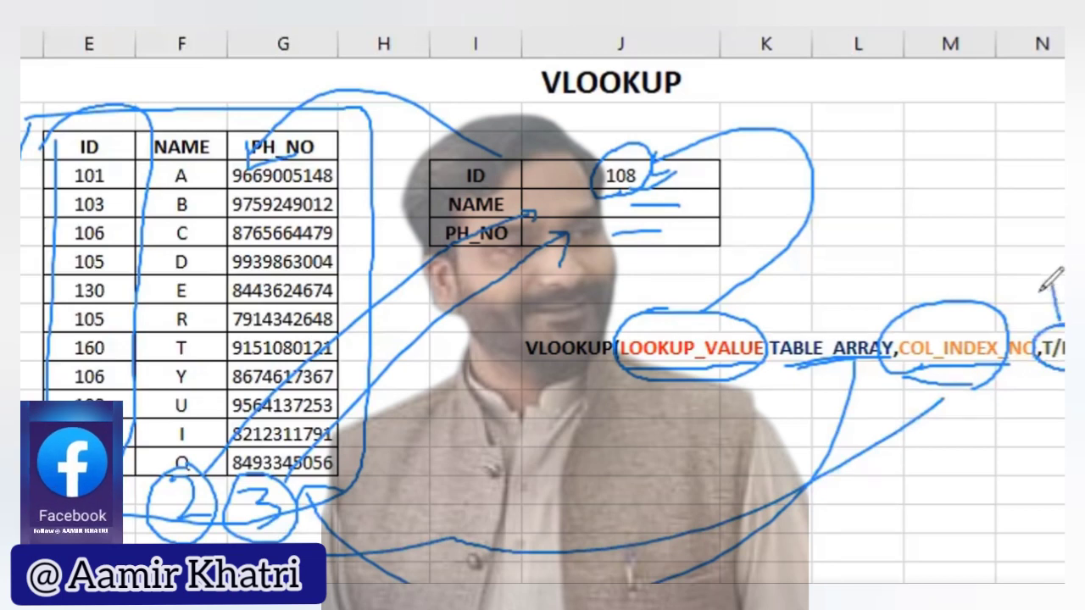
left_click_drag(1059, 157, 1055, 208)
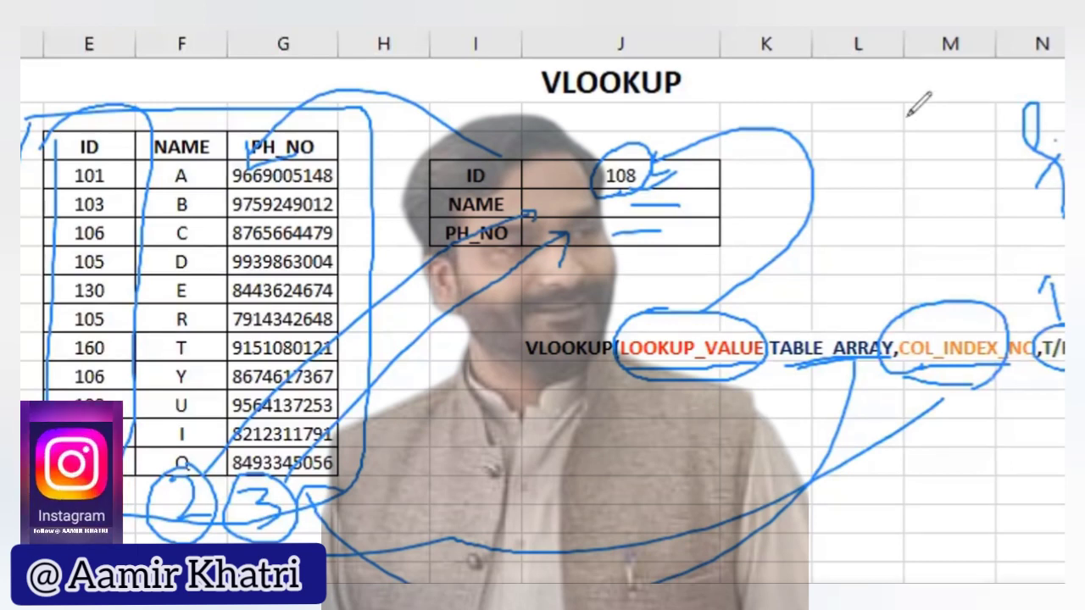
- Erase the ink strokes around 108 and beside the NAME and PH_NO cells, then exit ink mode
left_click(627, 209)
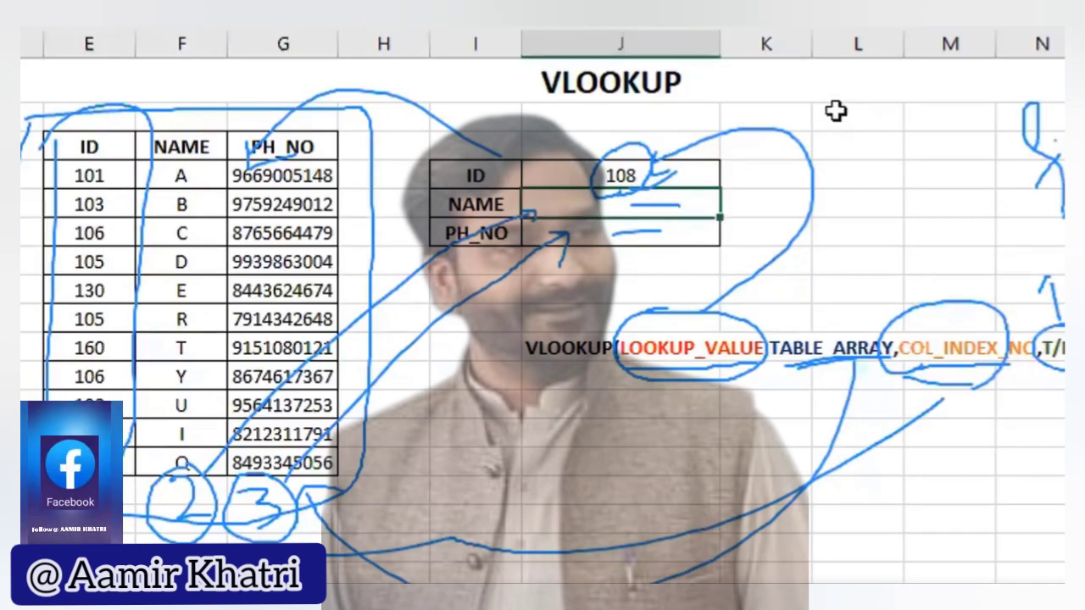
key("e")
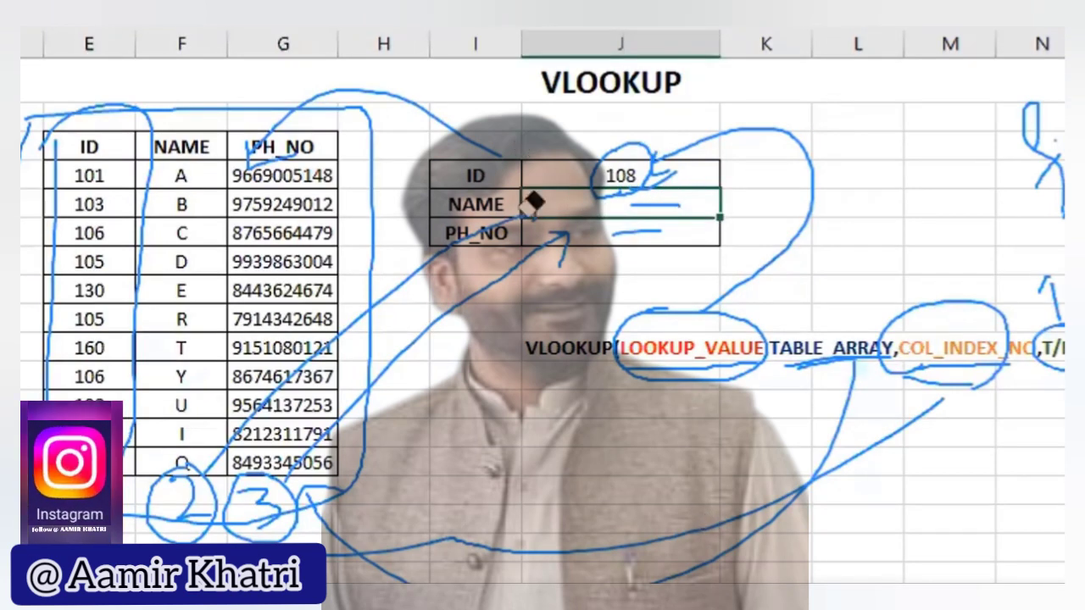
mouse_move(516, 178)
left_mouse_down()
mouse_move(642, 178)
mouse_move(621, 201)
left_mouse_up()
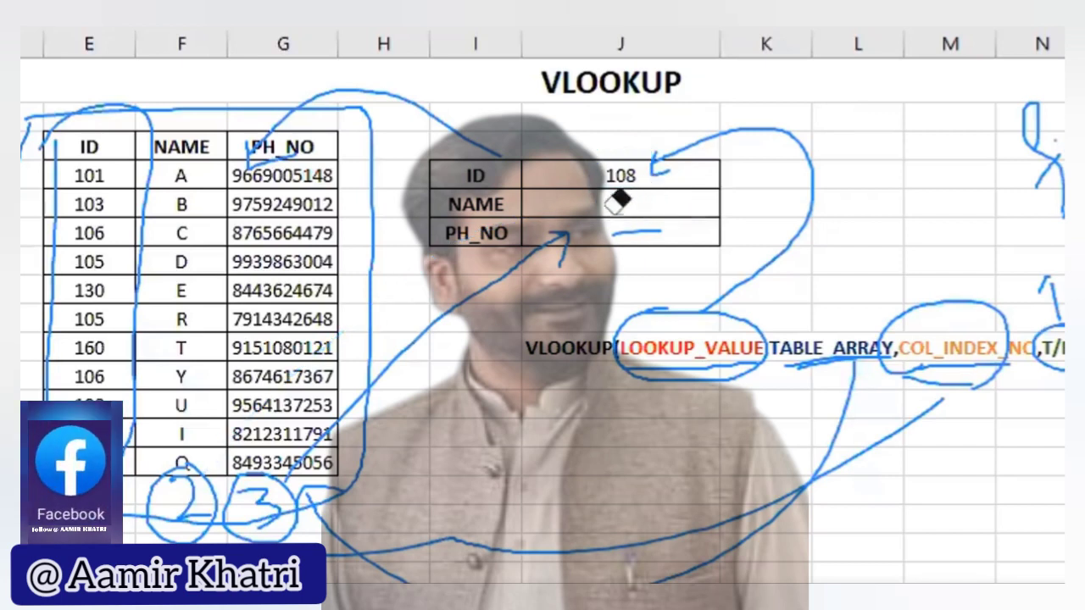
key("ctrl+z")
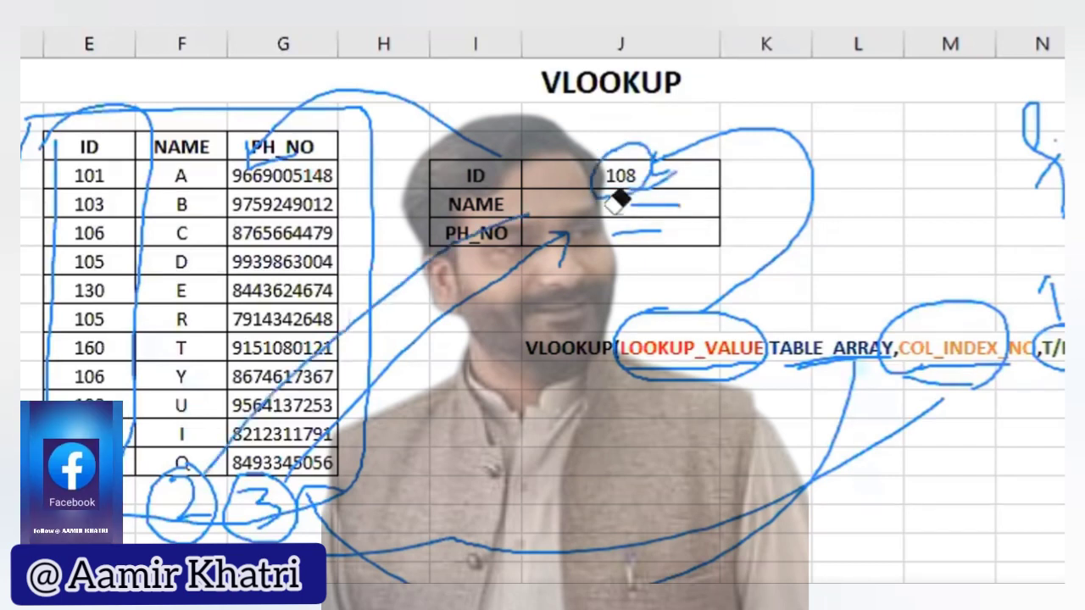
left_click_drag(631, 206, 662, 201)
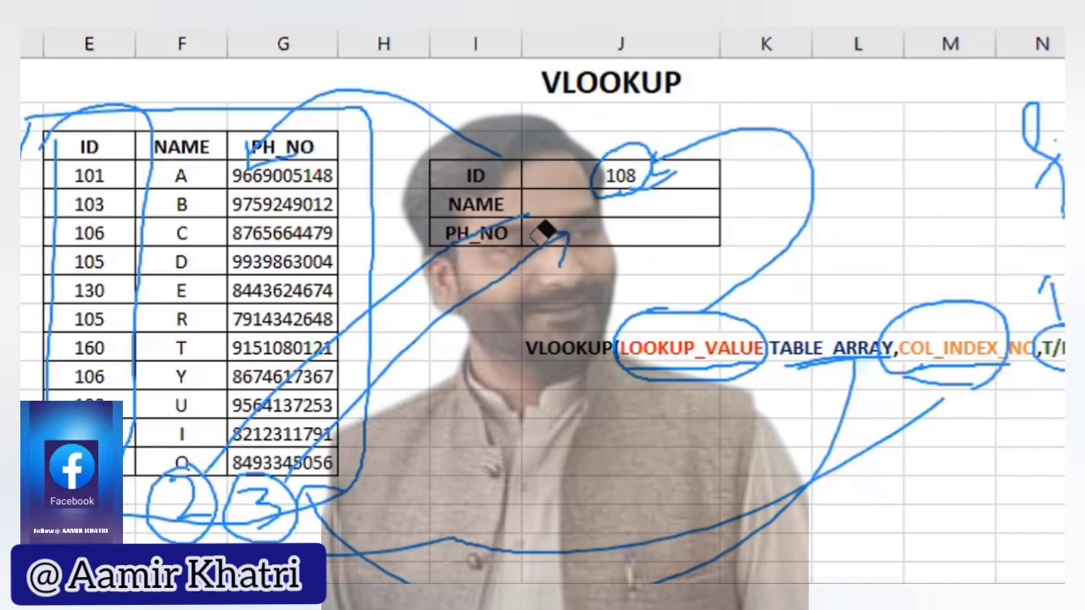
left_click(550, 229)
key("Escape")
type("=")
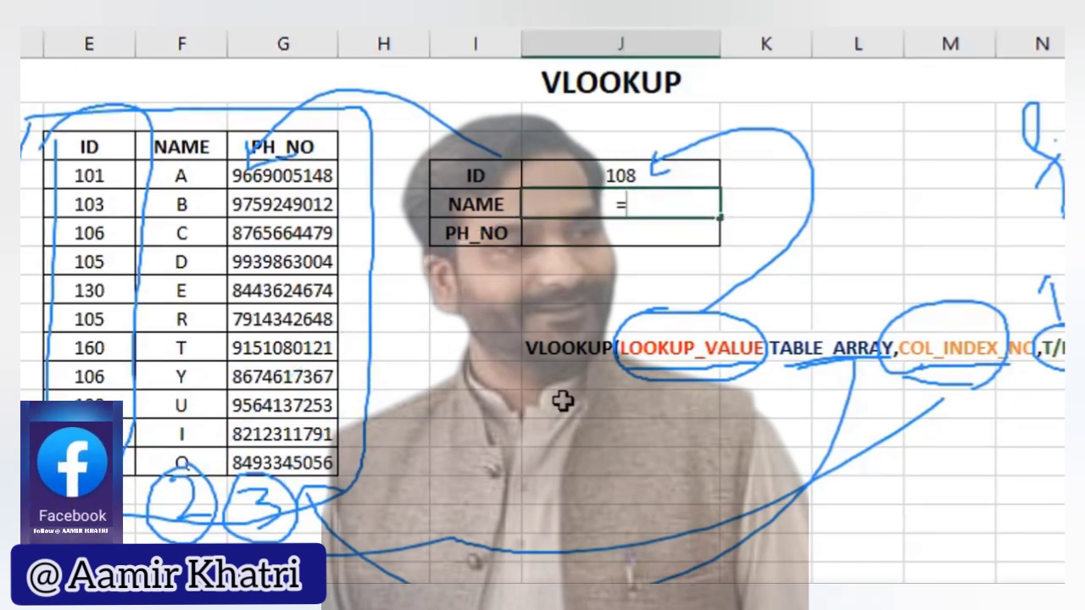
- Enter =VLOOKUP(J4,E3:G14,2,FALSE) in the NAME cell J5
type("VLOOKUP(")
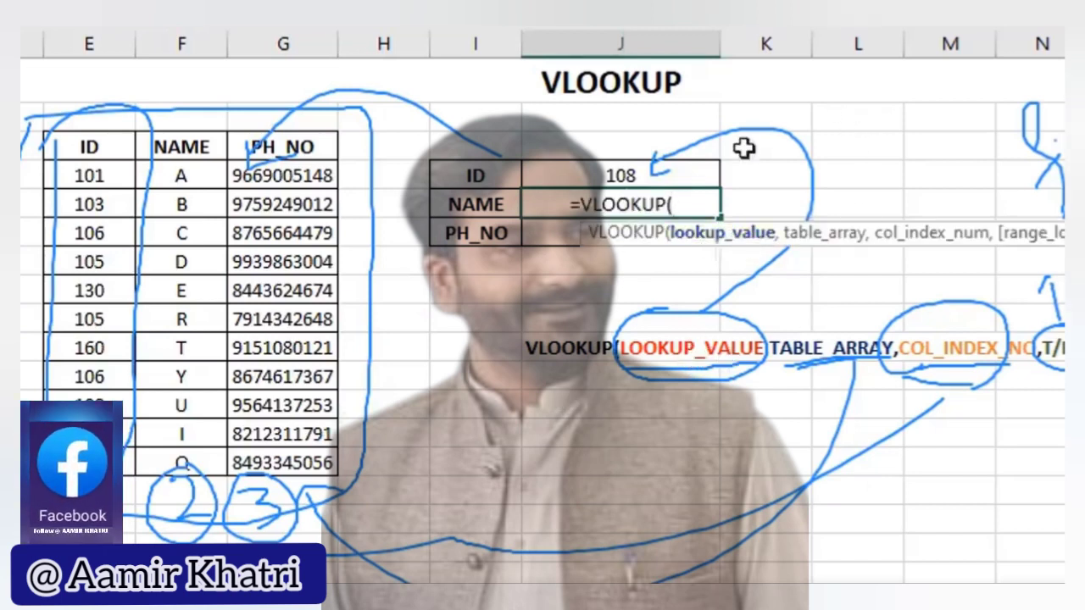
left_click(612, 176)
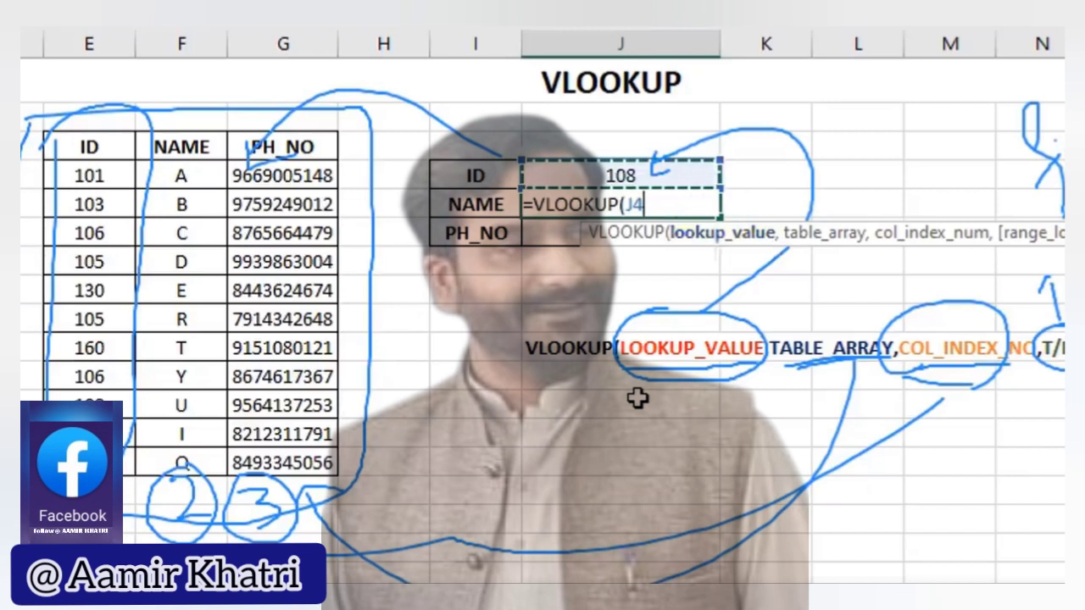
type(",")
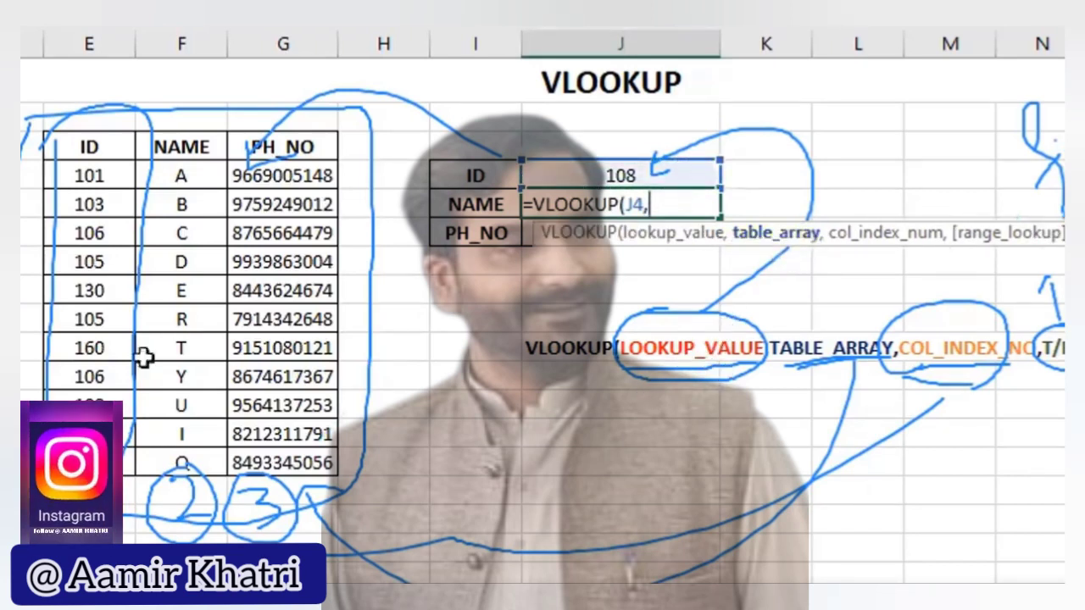
left_click(90, 150)
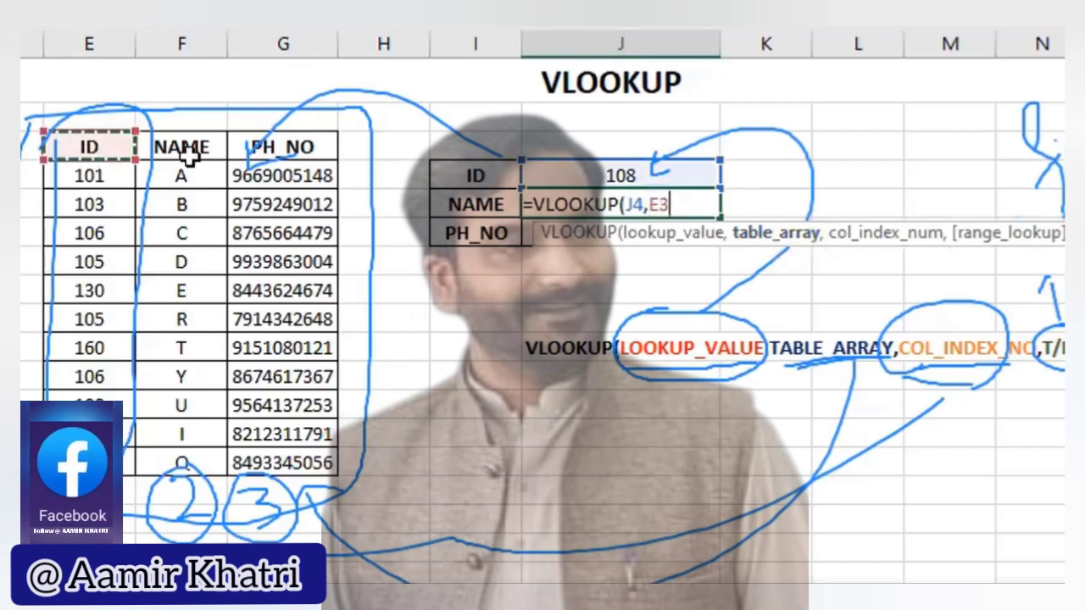
left_click(288, 461, "shift")
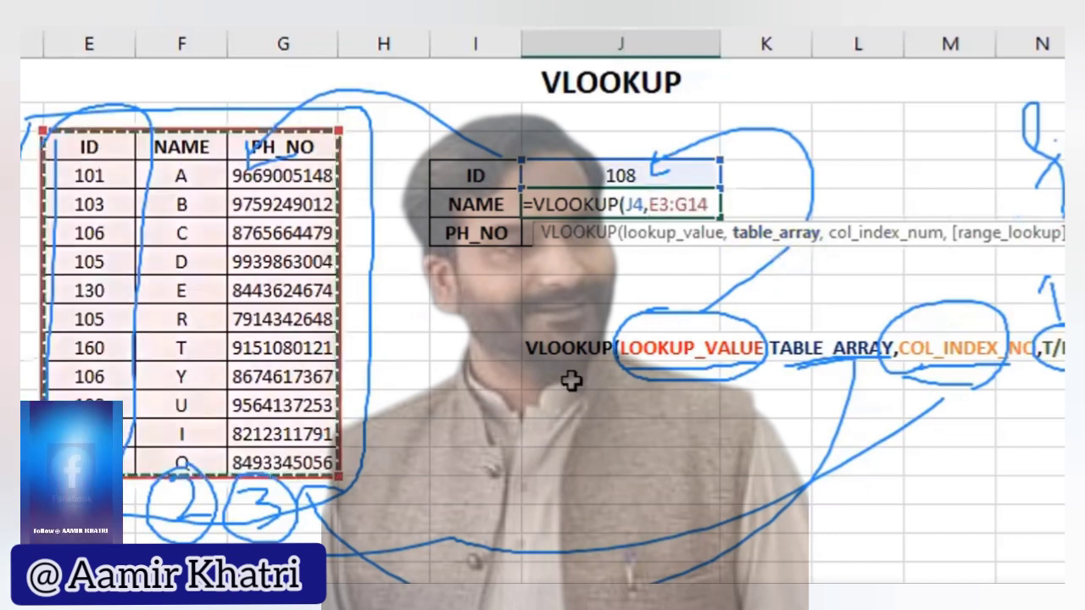
type(",")
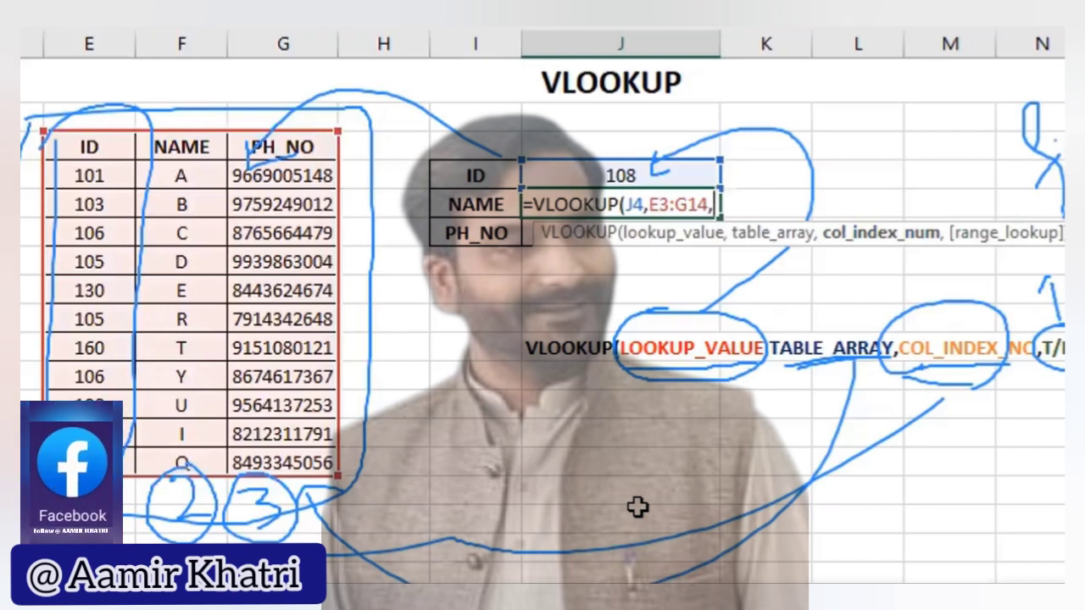
type("2")
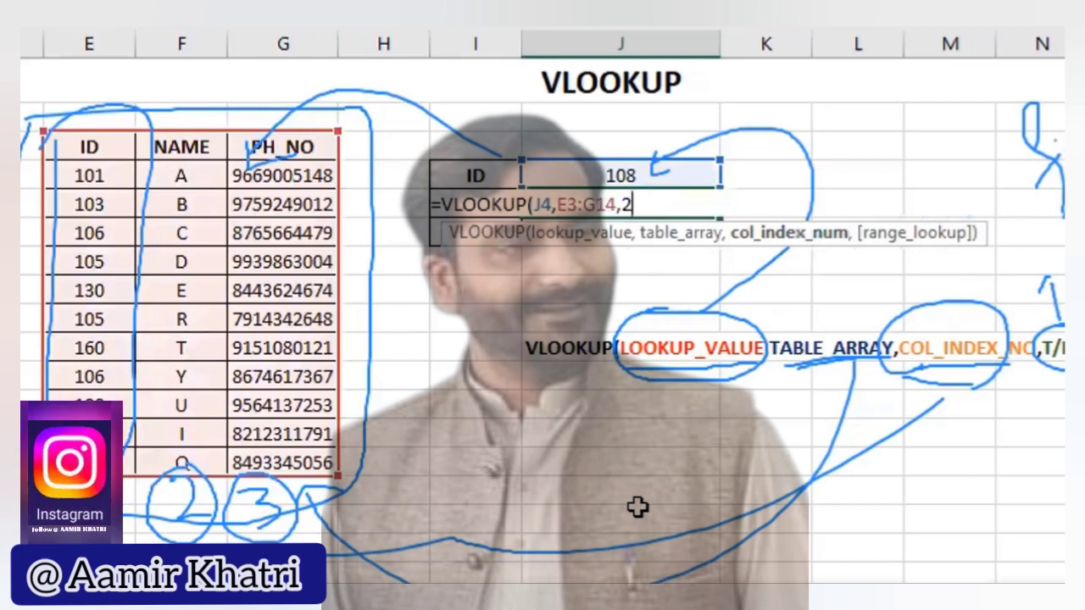
type(",")
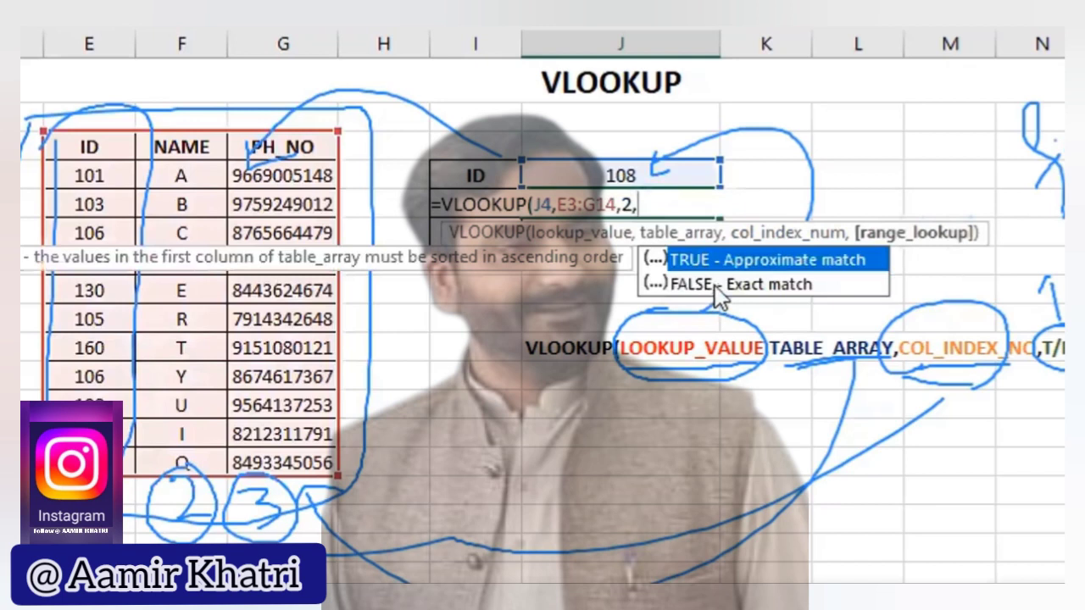
left_click(719, 285)
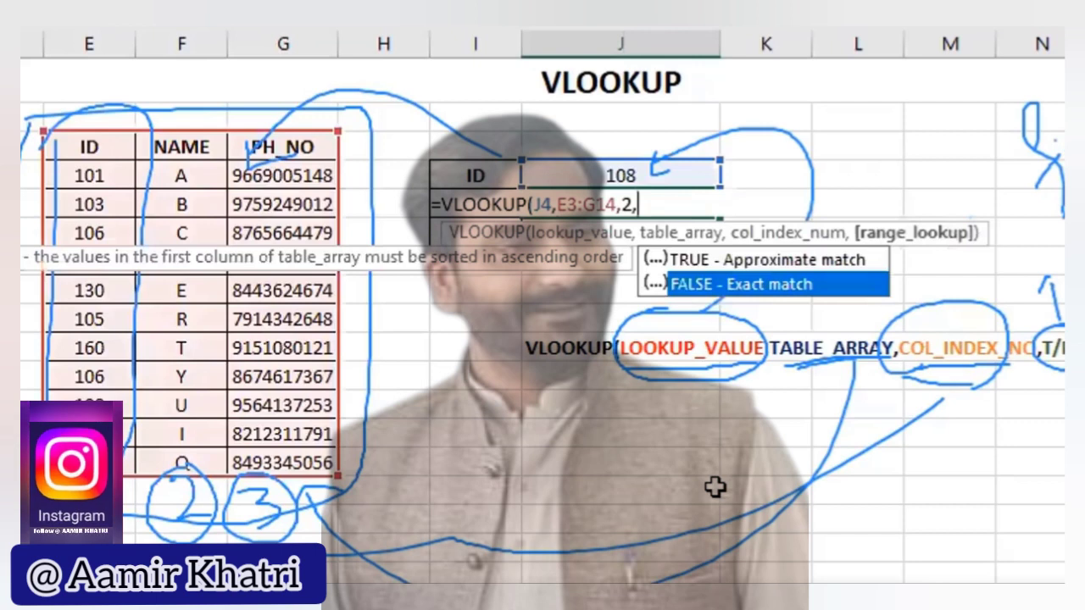
key("Tab")
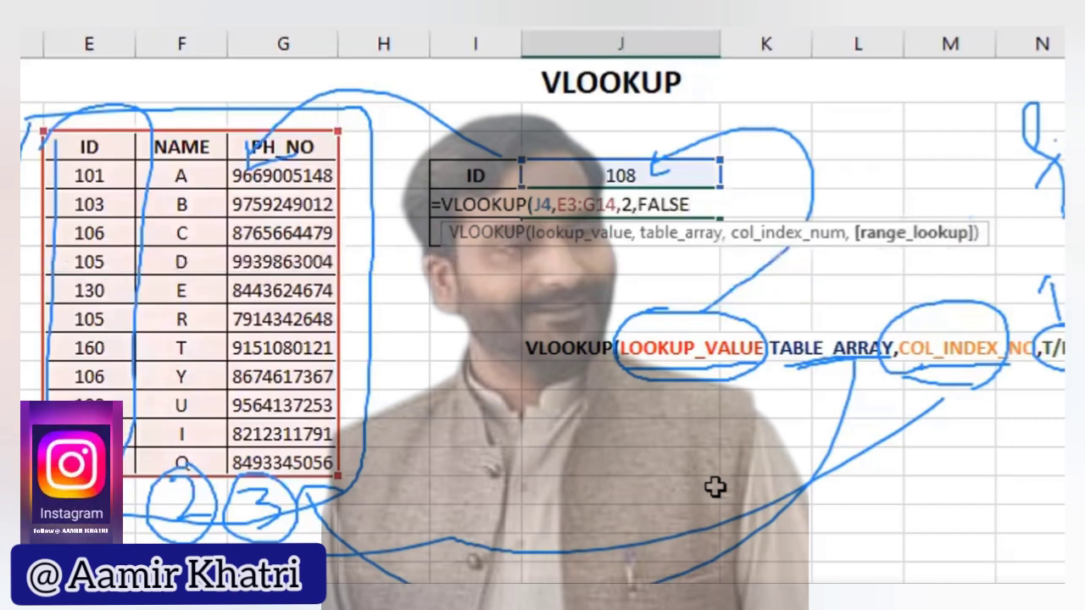
key("Return")
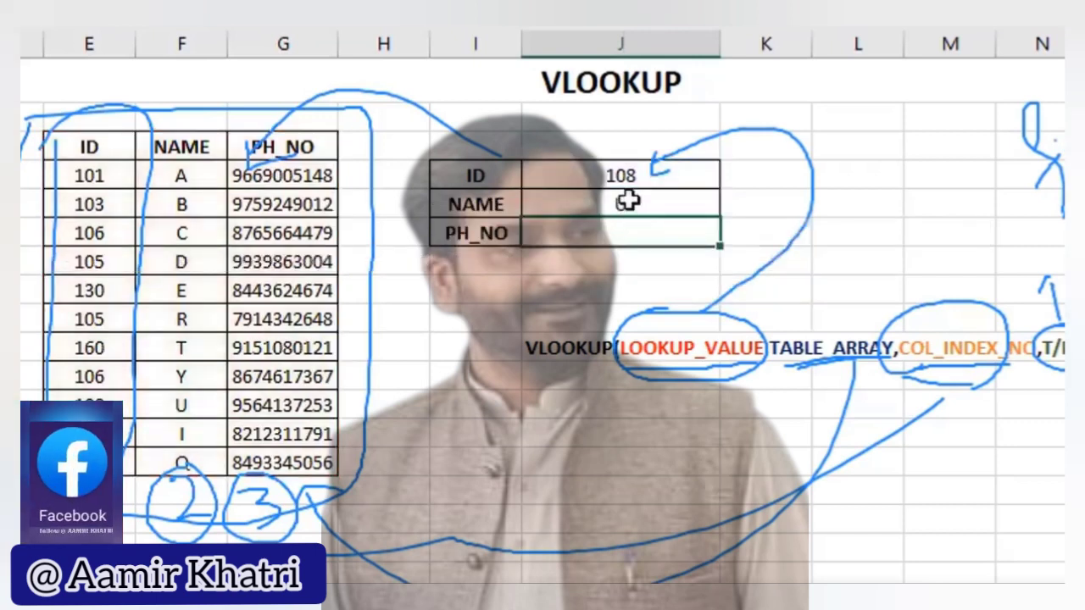
- Highlight the 108/U table row to confirm the match, then select the PH_NO cell J6
left_click(627, 200)
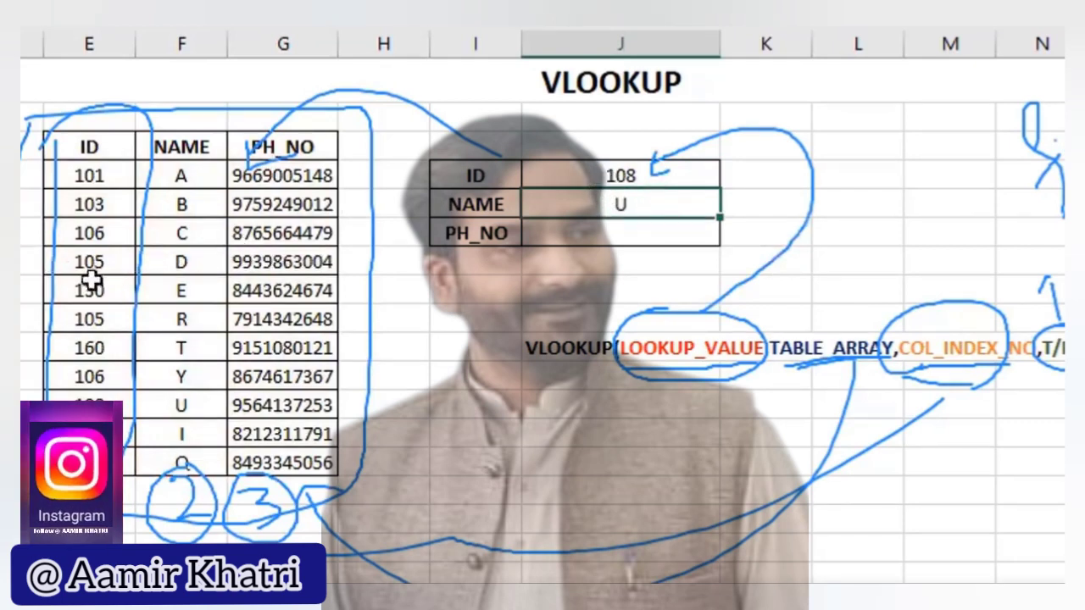
left_click_drag(89, 397, 178, 404)
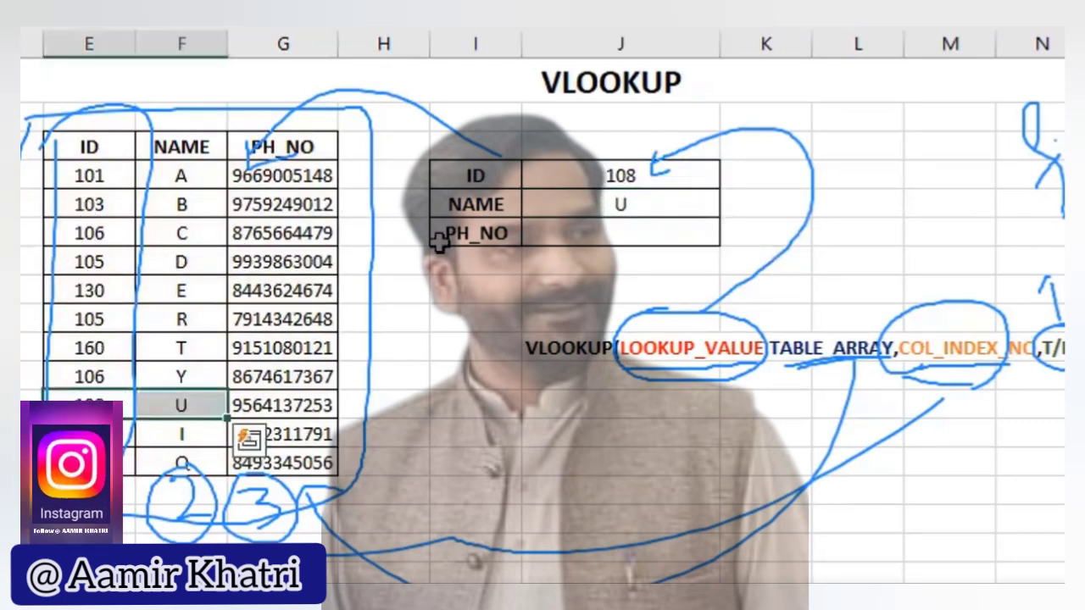
left_click(577, 170)
left_click(625, 210)
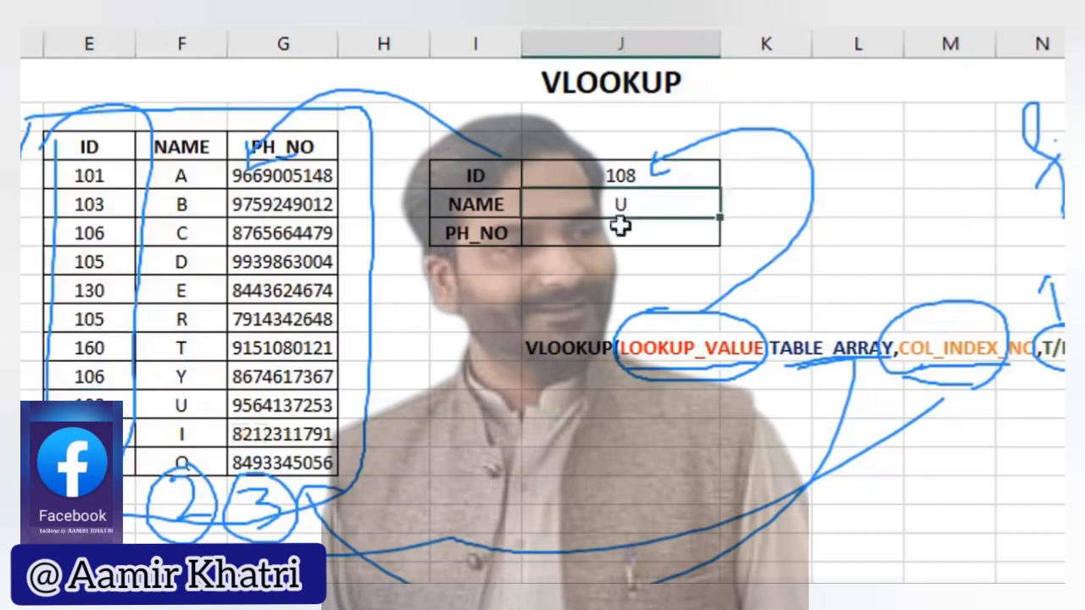
left_click(614, 256)
left_click(596, 229)
type("=")
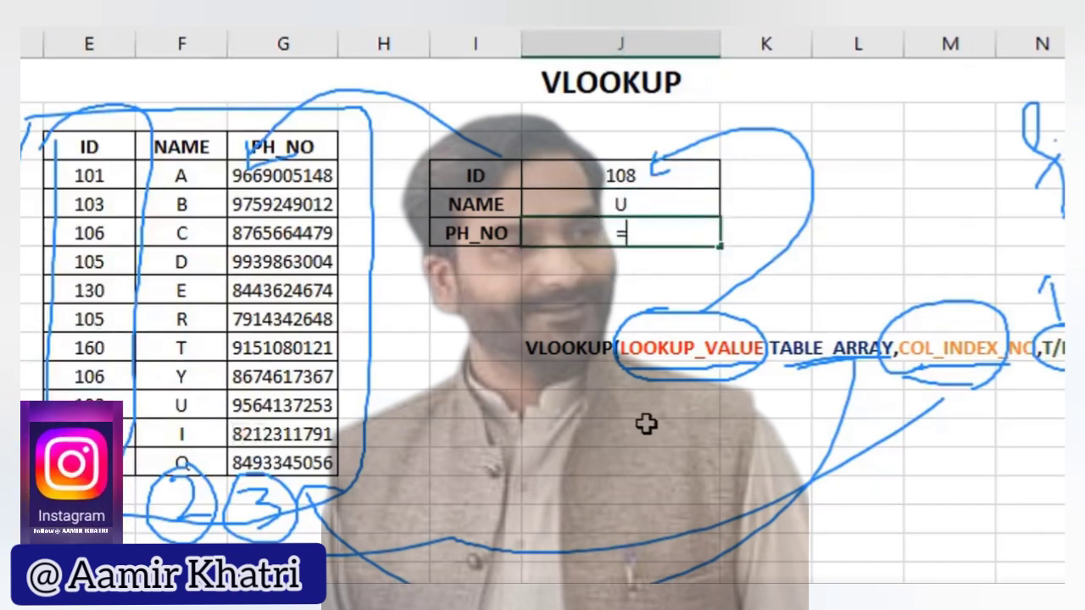
type("VLOOKUP")
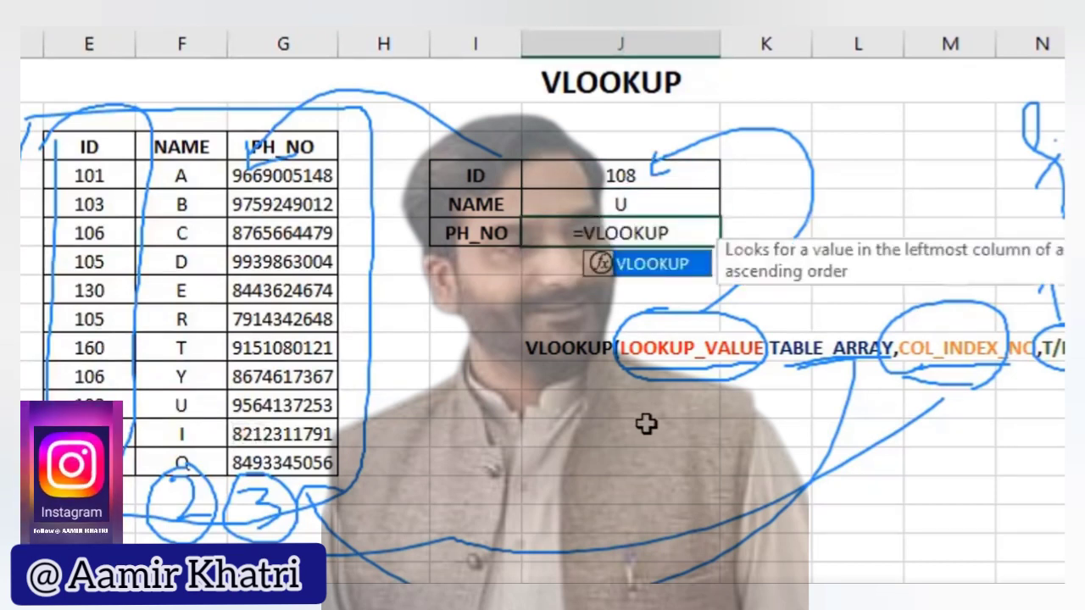
type(")")
key("BackSpace")
type("(")
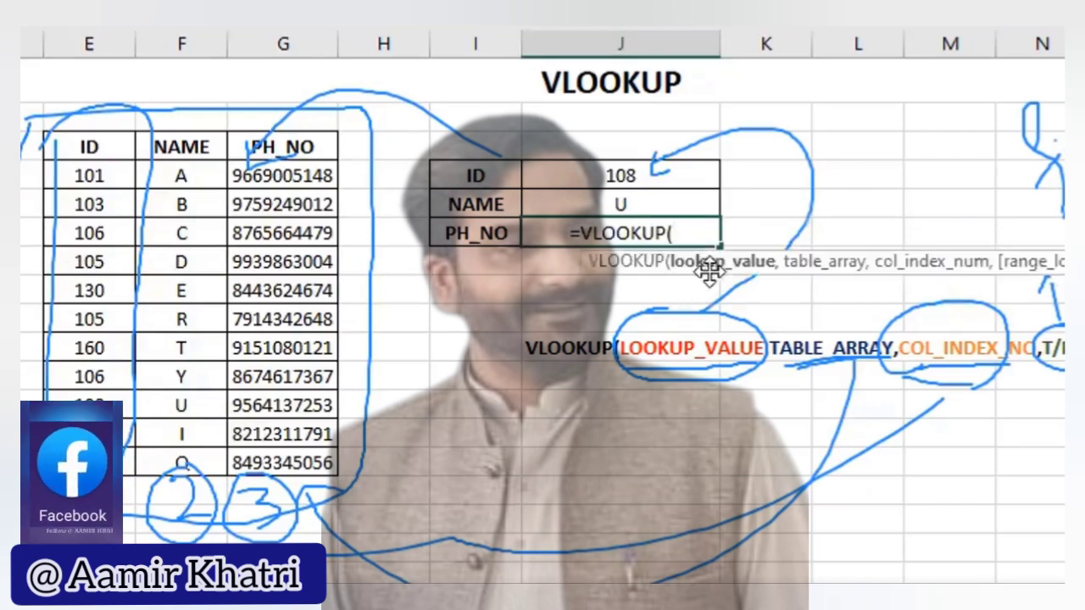
left_click(623, 170)
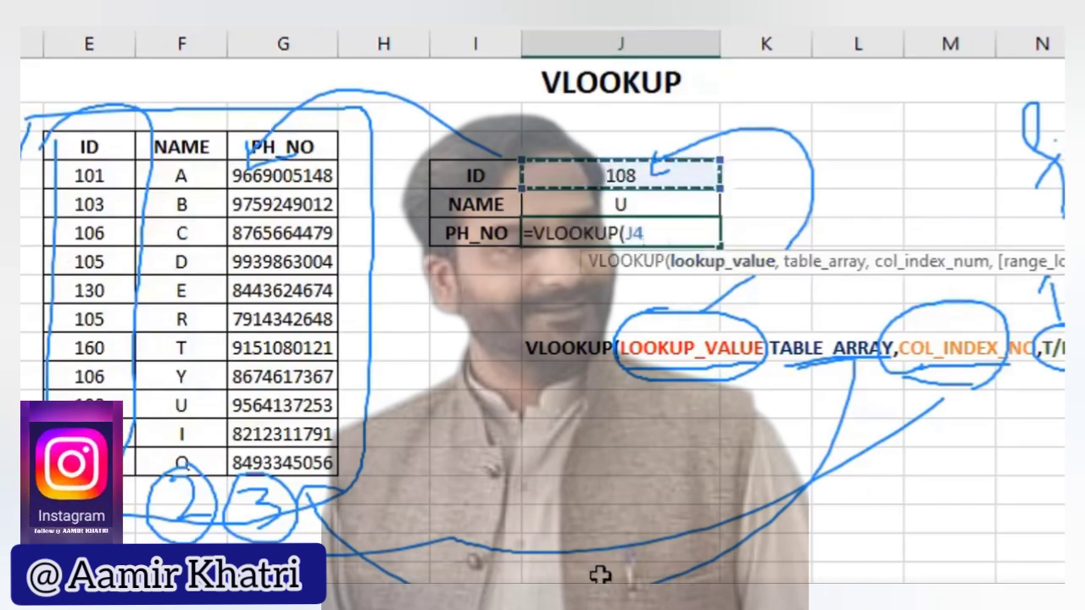
type(",")
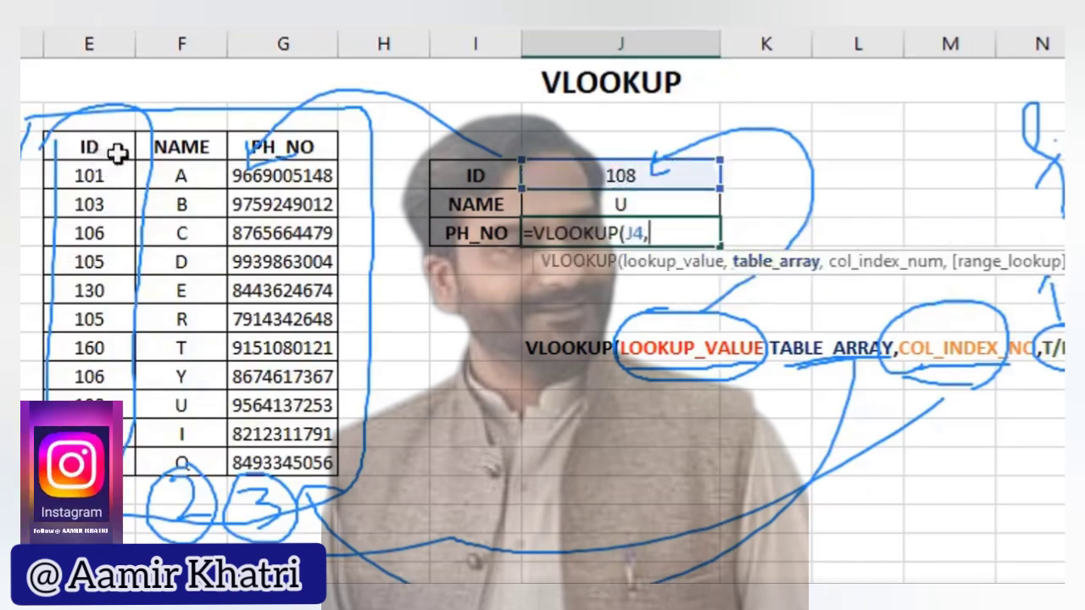
left_click(115, 150)
left_click(283, 462, "shift")
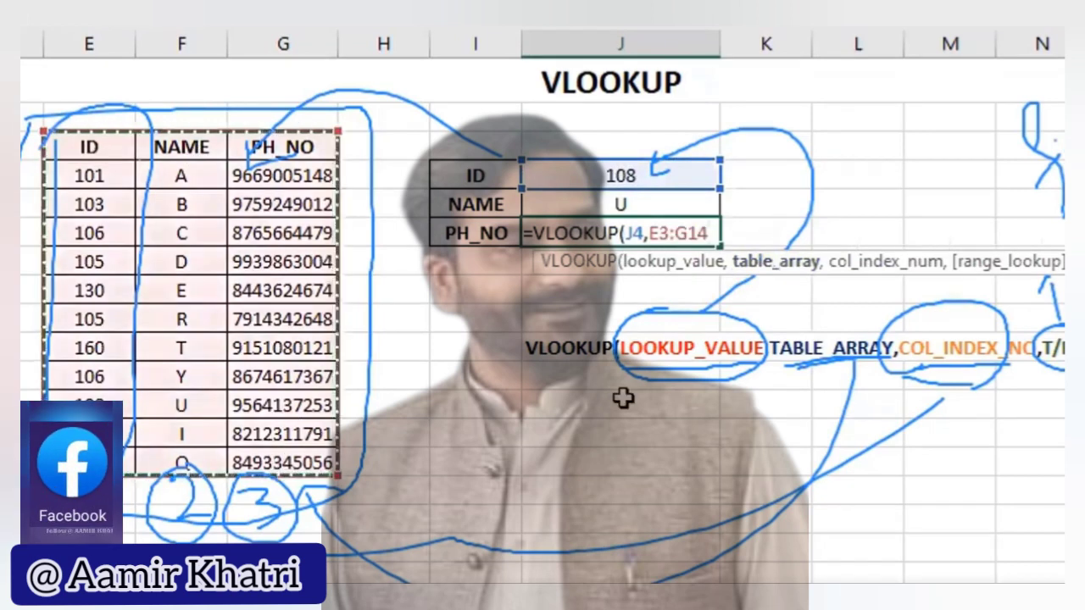
type(",")
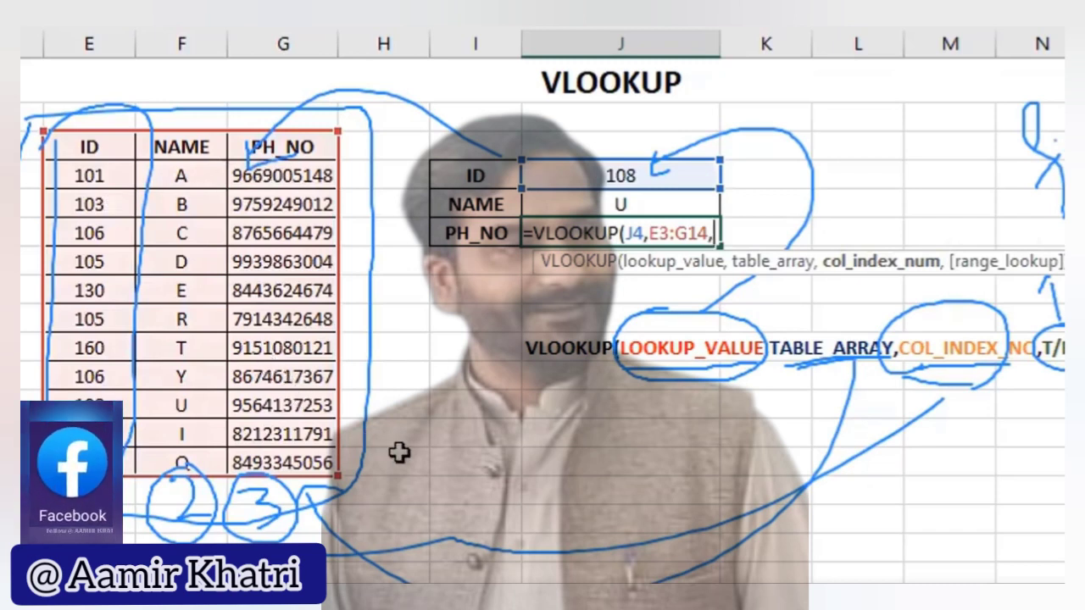
type("3")
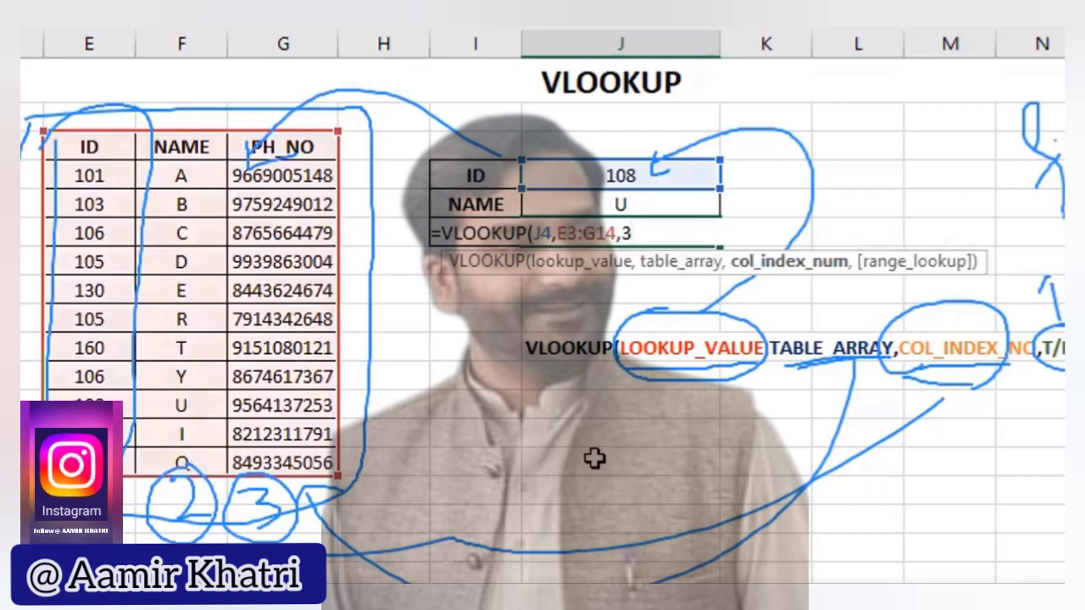
type(",0")
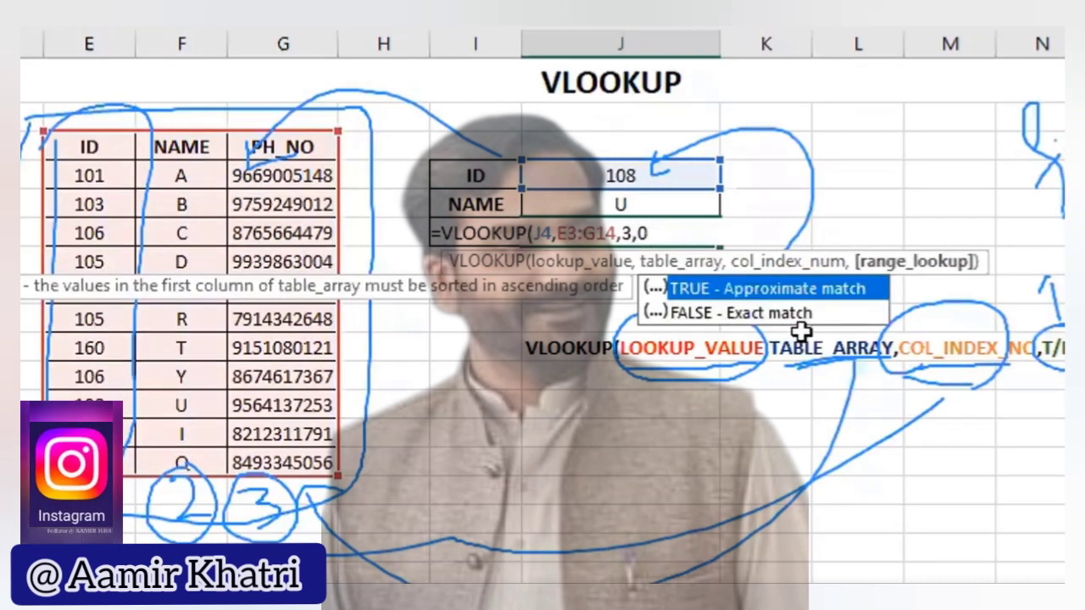
key("Return")
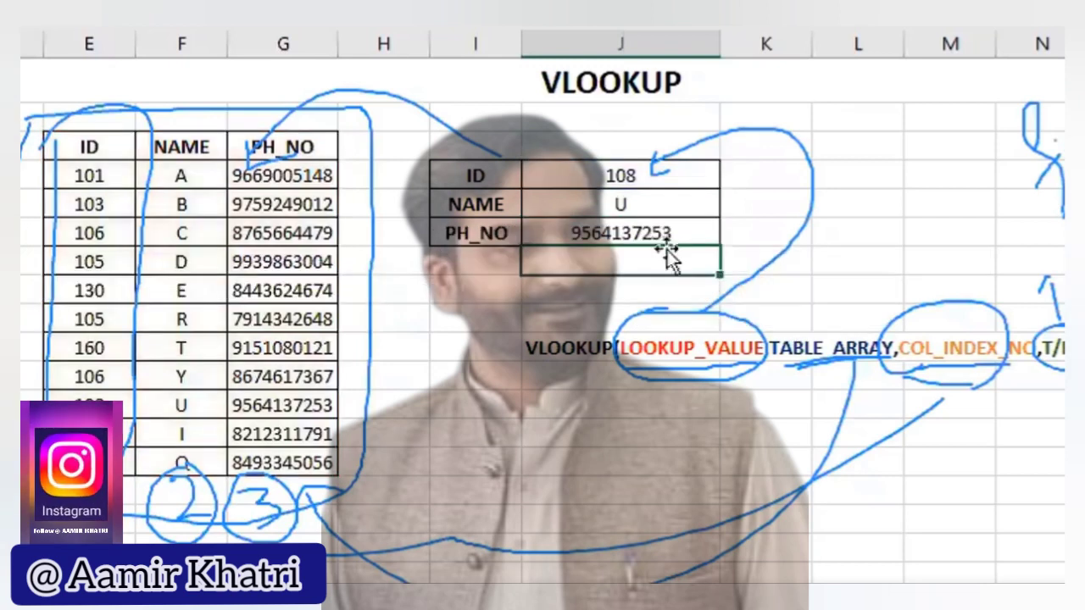
- Pick 105, then 103, from the J4 ID dropdown list
left_click(691, 177)
left_click(731, 176)
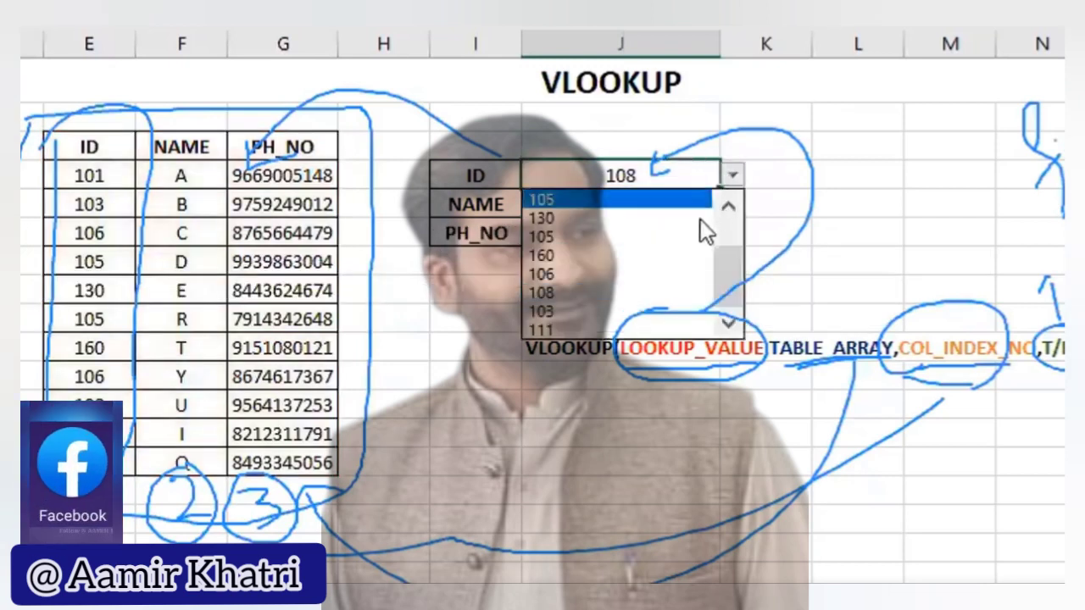
left_click(701, 237)
left_click(732, 175)
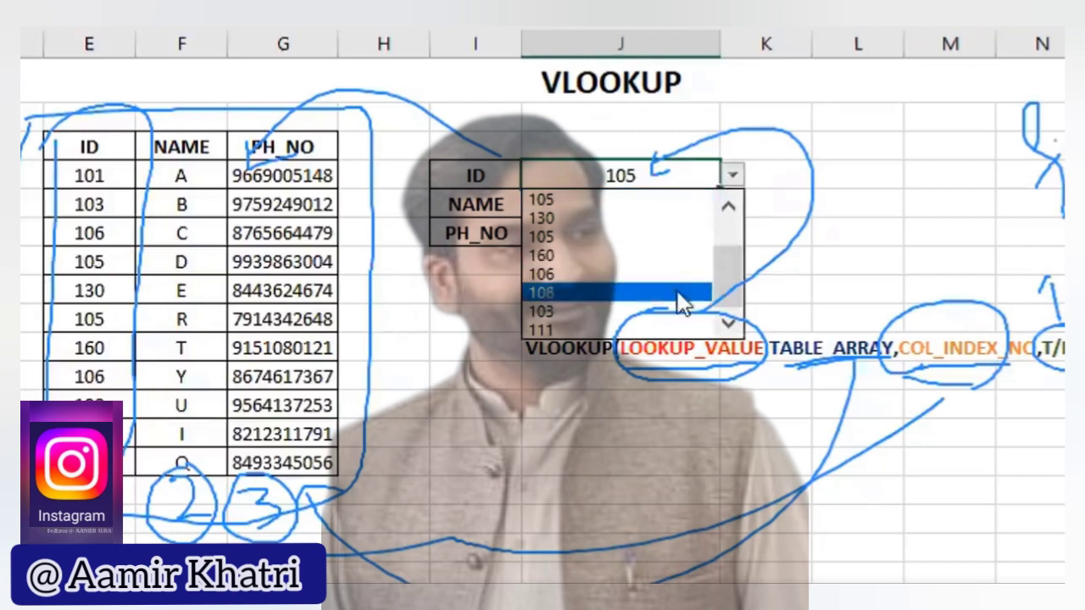
left_click(668, 311)
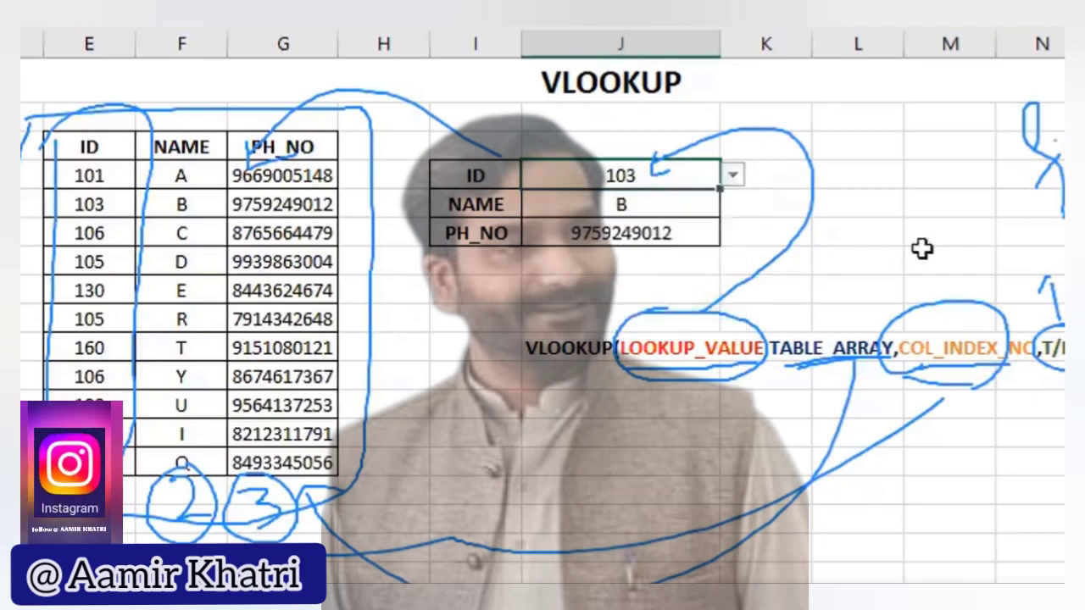